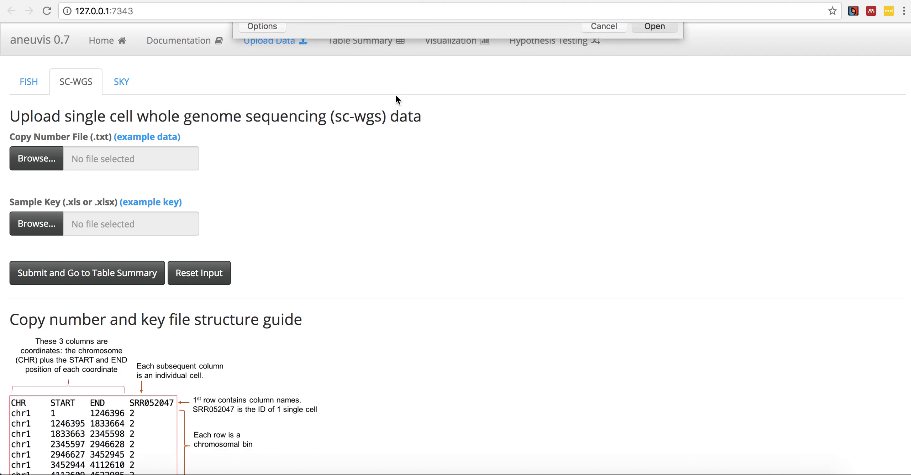
- Upload sc_wgs_key_test.xlsx as the SC-WGS sample key and submit the data to the table summary
click(53, 226)
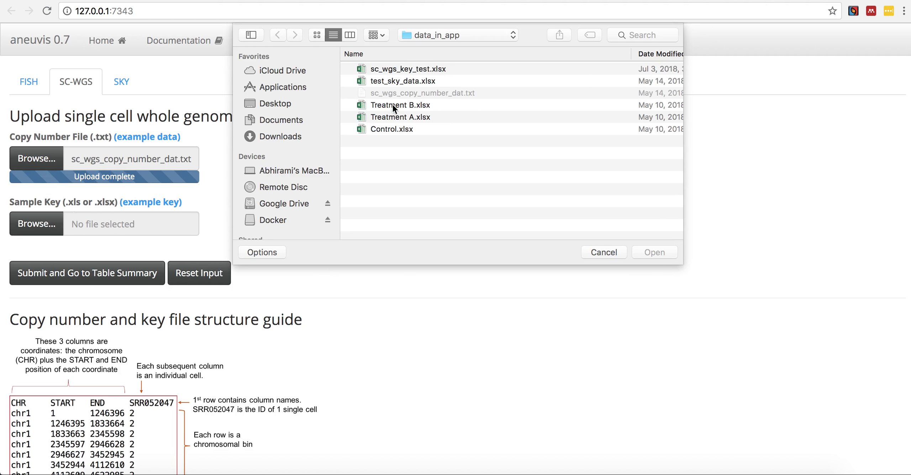
double_click(379, 68)
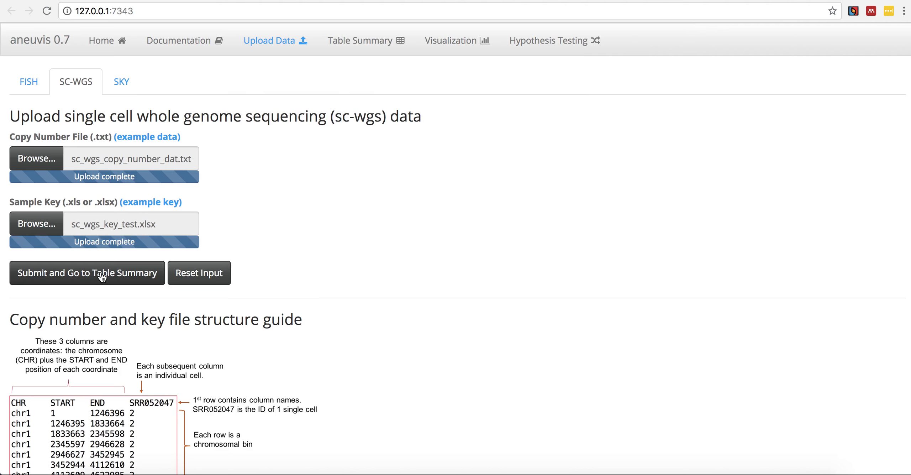
click(107, 267)
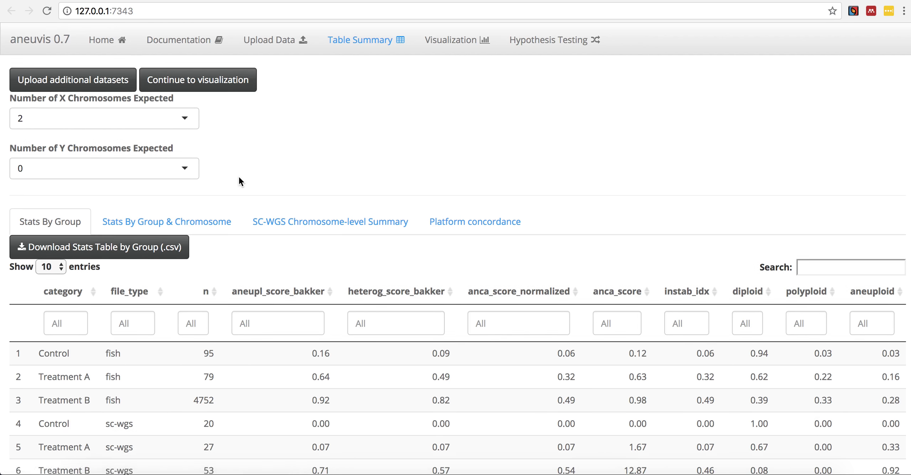
- Sort the Stats By Group table by the n column in ascending order
scroll(240, 180, down, 3)
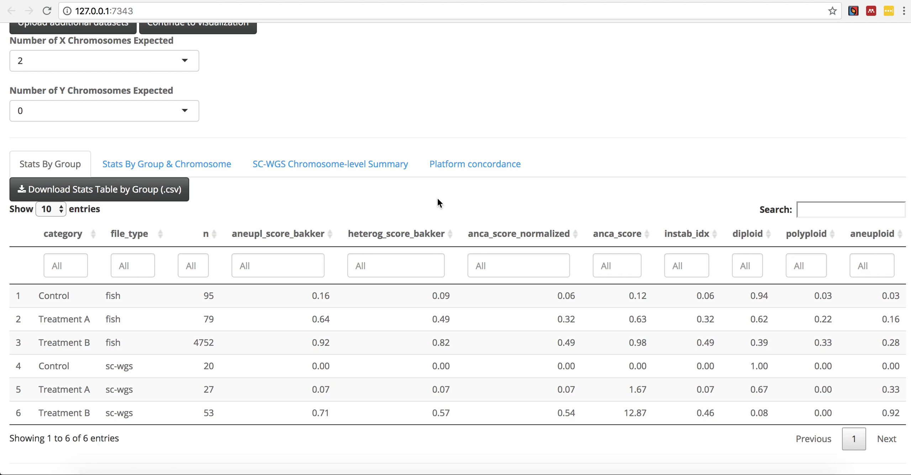
scroll(438, 199, down, 2)
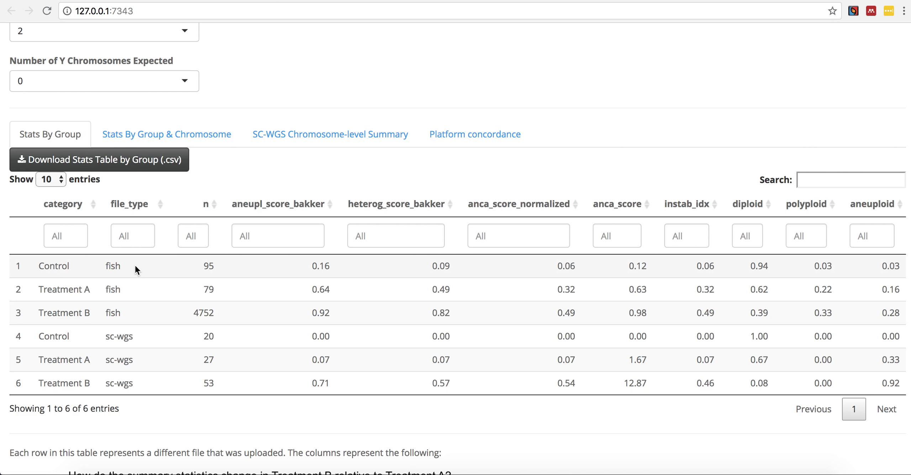
scroll(135, 329, down, 2)
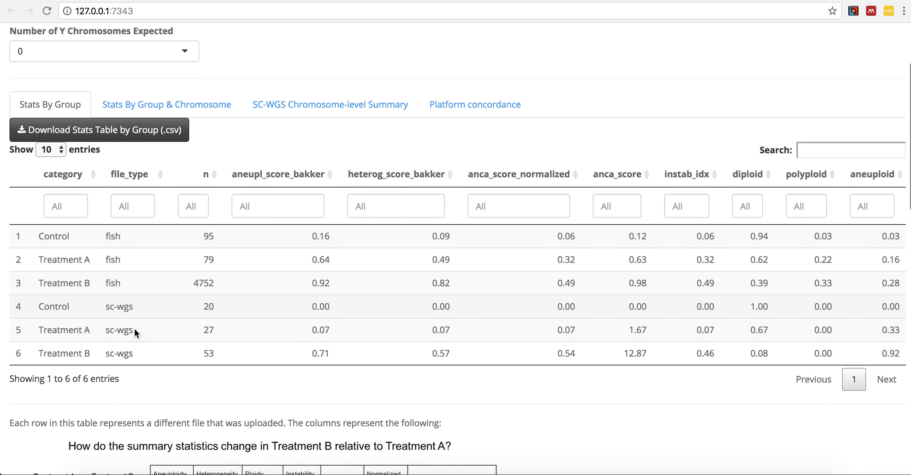
scroll(134, 328, down, 2)
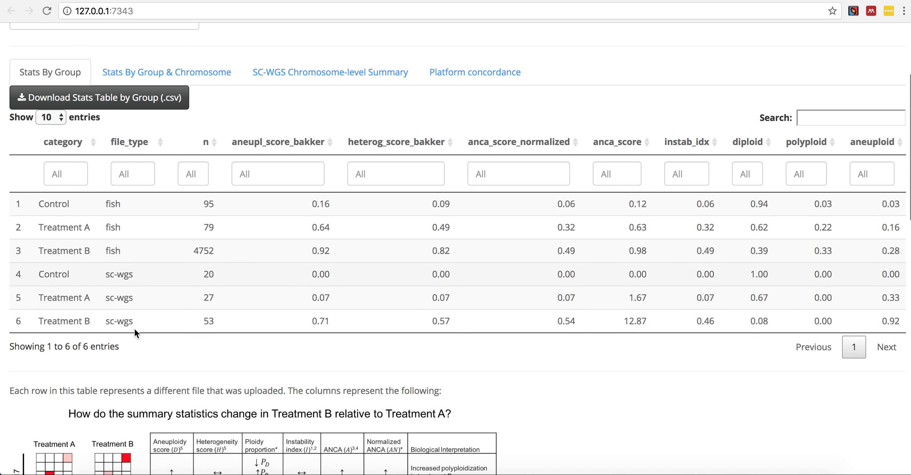
click(216, 143)
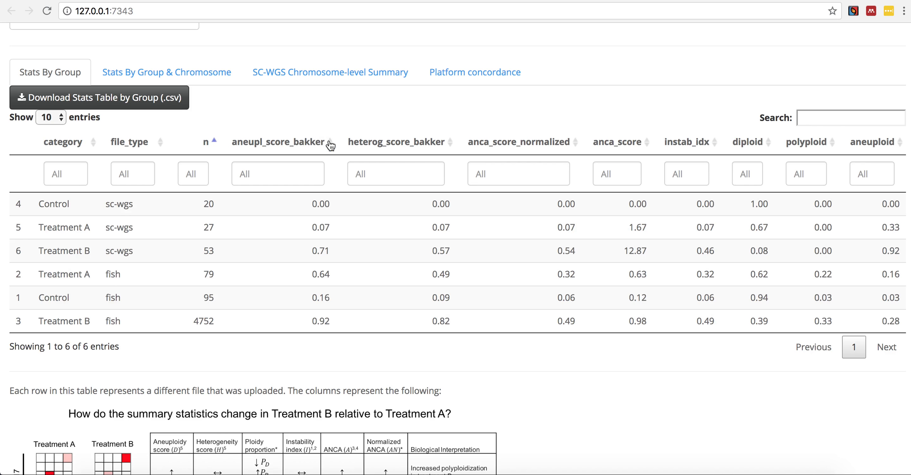
- Filter the group statistics to aneupl_score_bakker values of at least about 0.429 and download the stats table by group as CSV
click(289, 171)
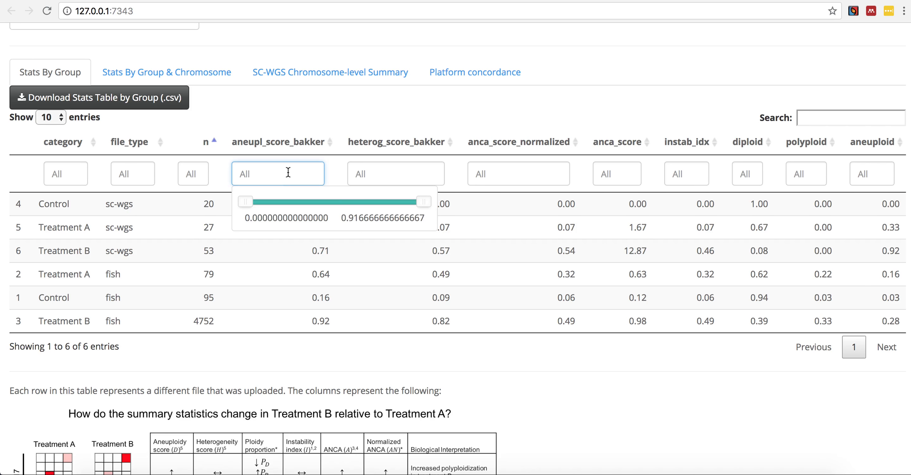
drag(239, 204, 327, 201)
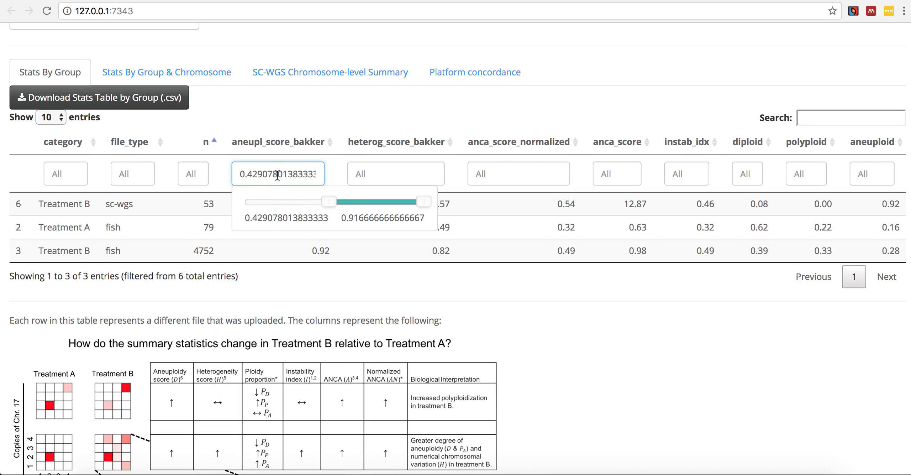
click(224, 99)
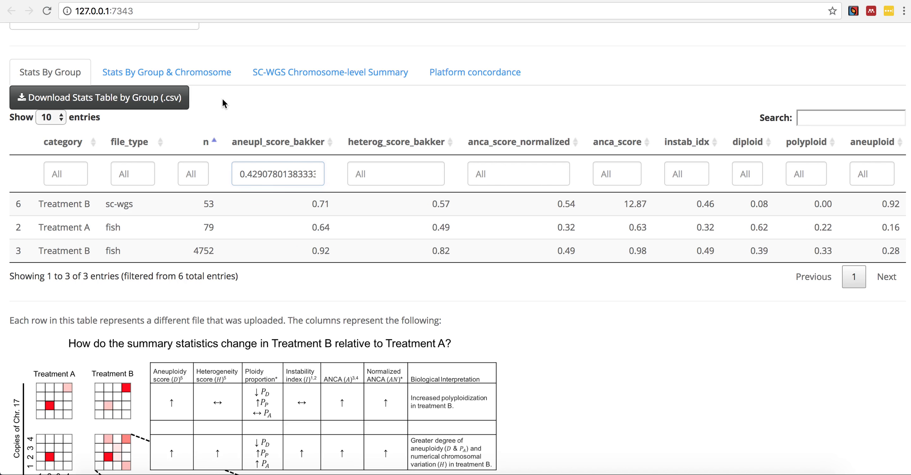
click(141, 103)
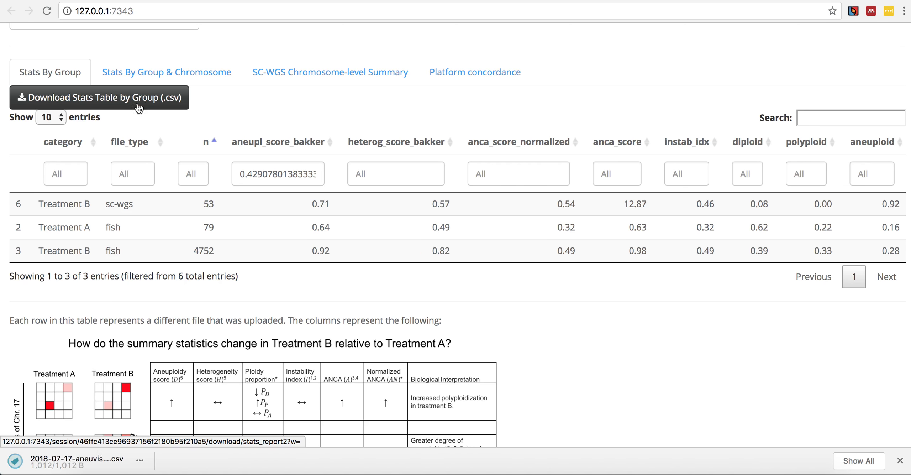
- Examine the explanatory figure, column definitions and equation table for the summary statistics beneath the group table
scroll(99, 256, down, 7)
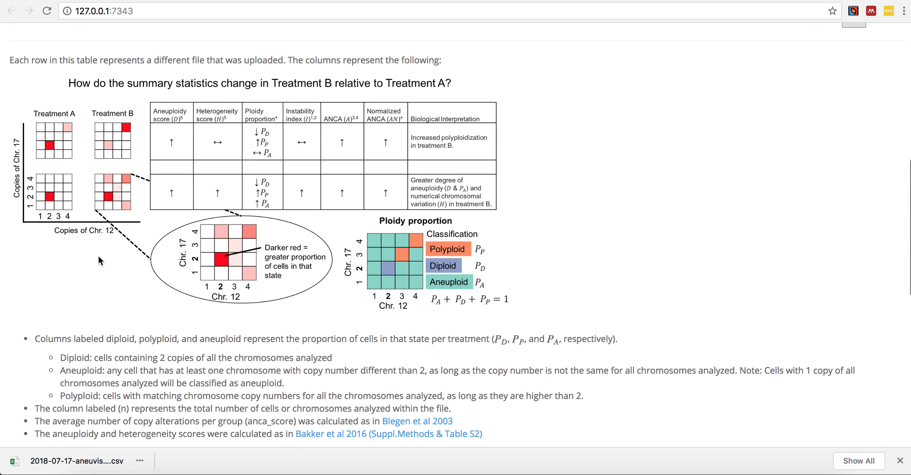
scroll(99, 255, down, 8)
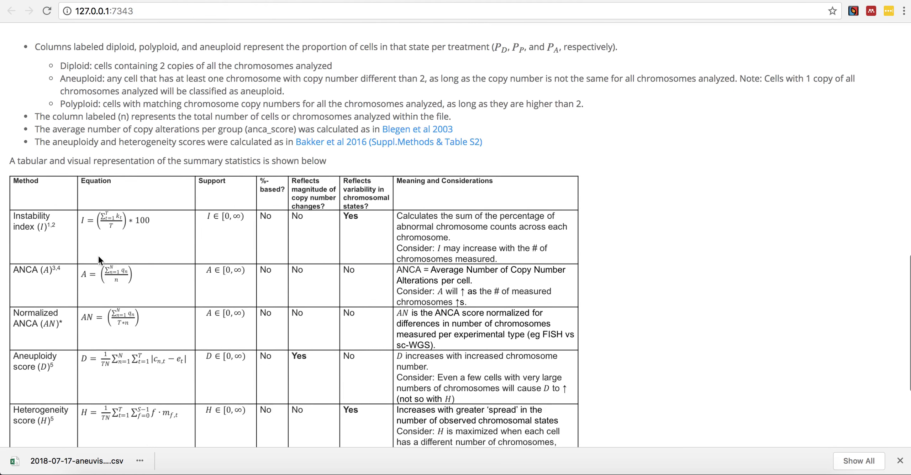
scroll(99, 256, down, 5)
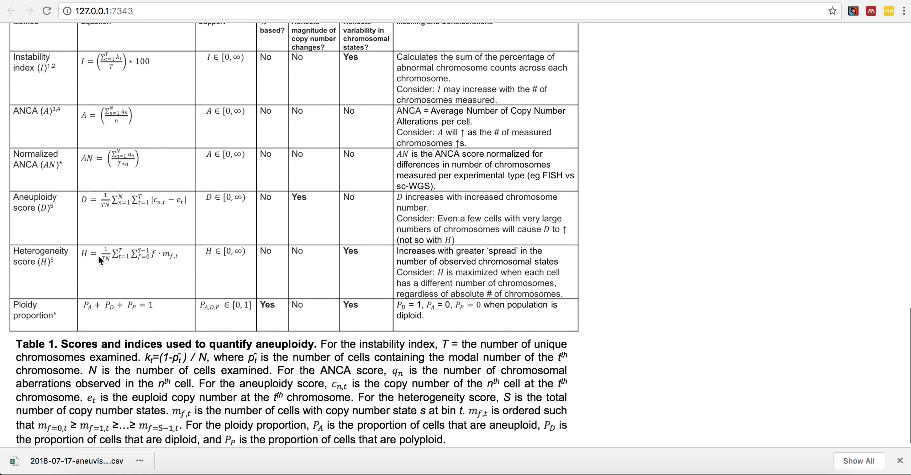
scroll(98, 255, up, 3)
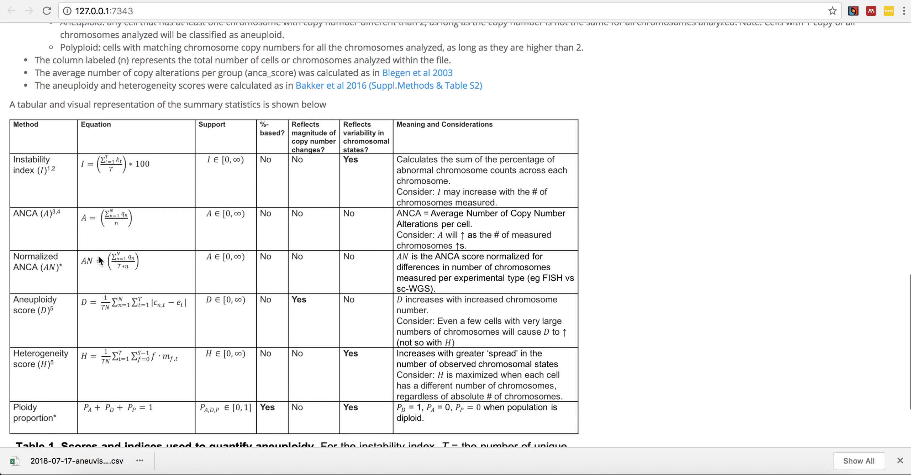
scroll(99, 256, up, 9)
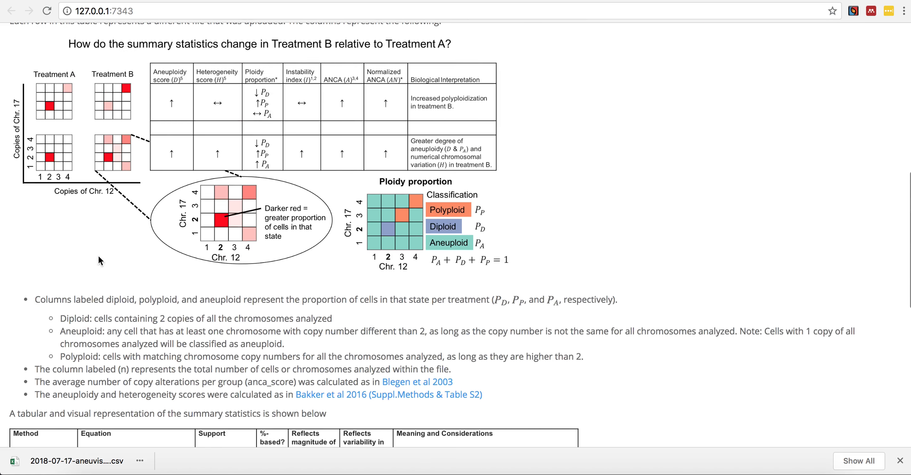
scroll(98, 255, up, 11)
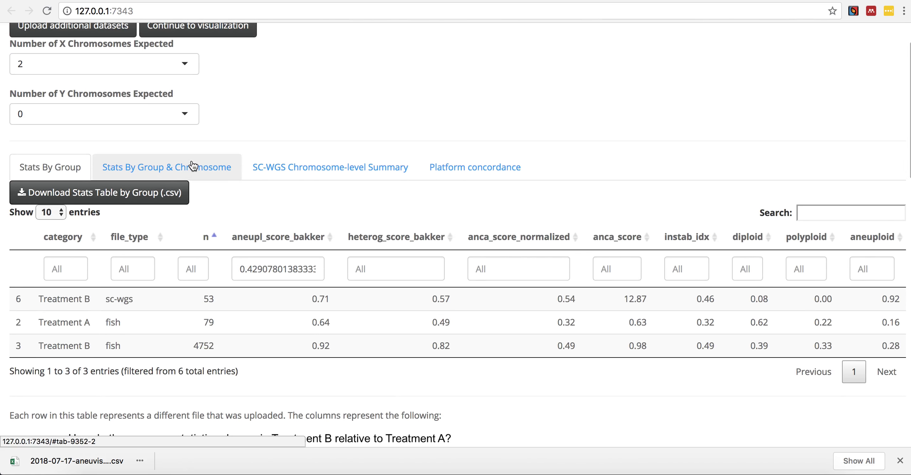
- Review the statistics by group and chromosome and open the SC-WGS chromosome-level summary
click(193, 165)
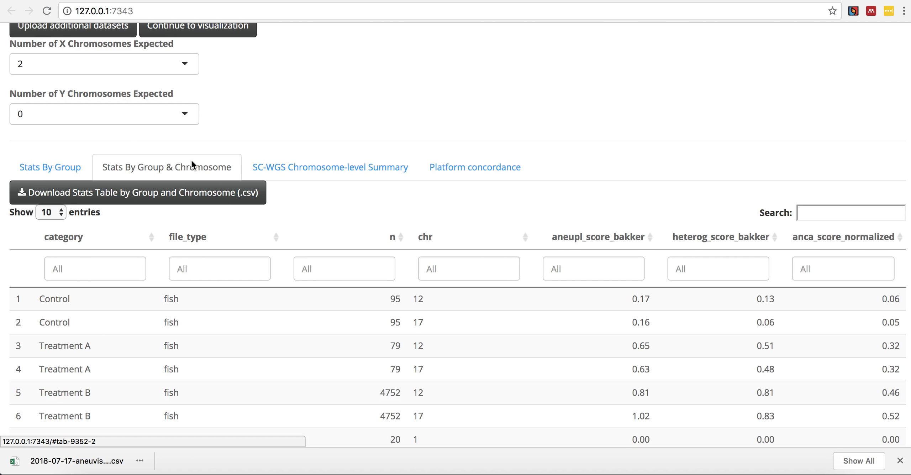
scroll(192, 163, down, 1)
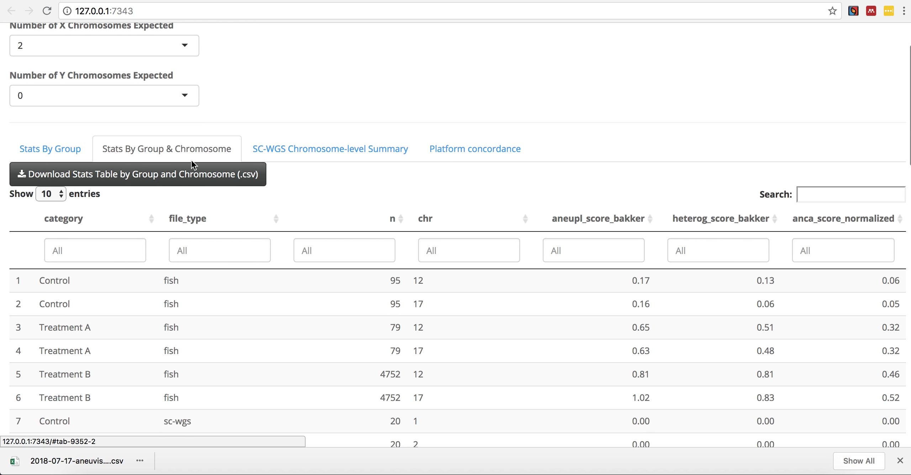
scroll(191, 164, down, 12)
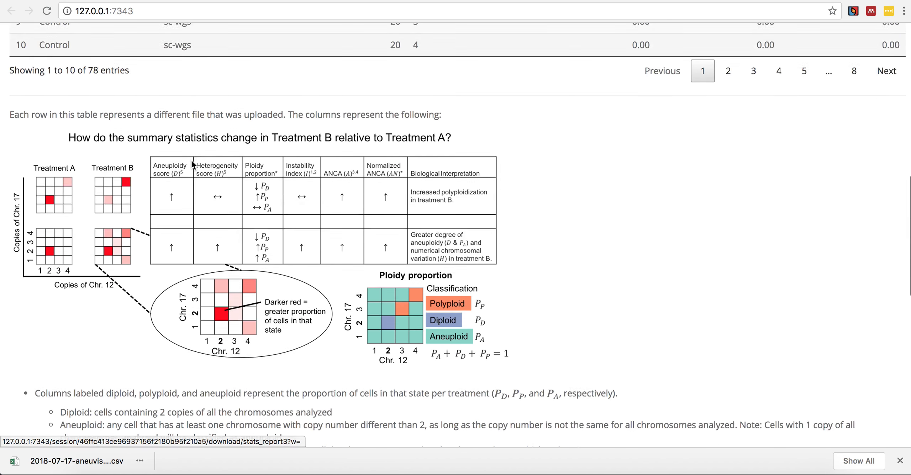
scroll(192, 164, down, 15)
scroll(192, 164, up, 18)
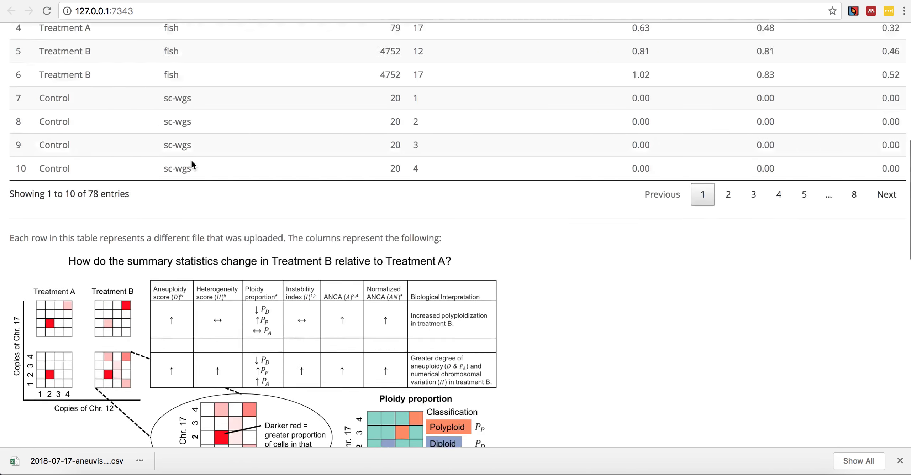
scroll(191, 160, up, 10)
click(299, 178)
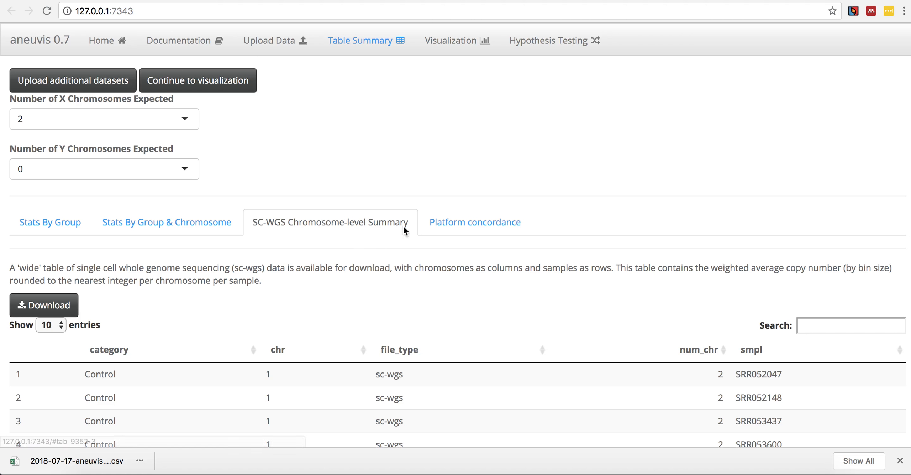
- Examine the platform concordance rationale, results and heatmap of pairwise differences between treatment groups
click(425, 224)
scroll(84, 290, down, 5)
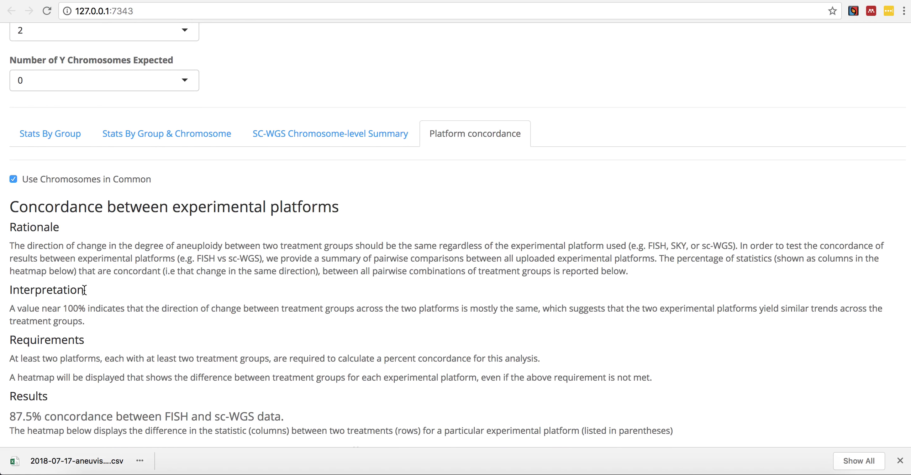
scroll(85, 290, down, 5)
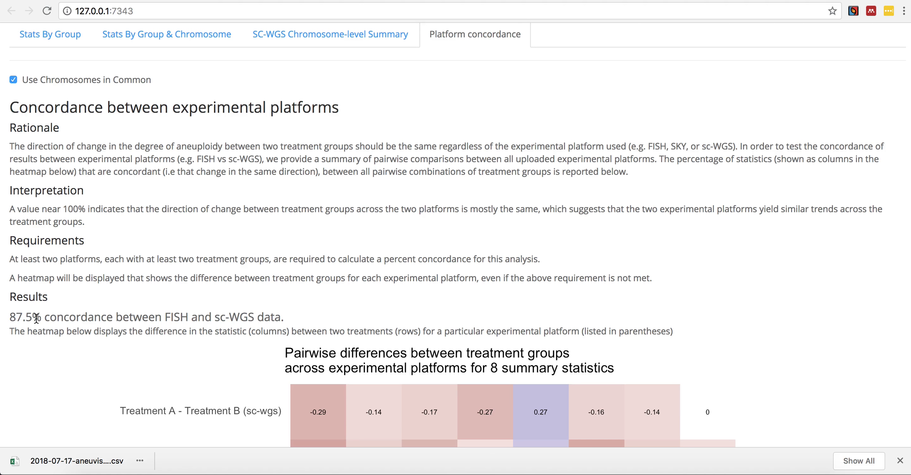
scroll(36, 317, down, 5)
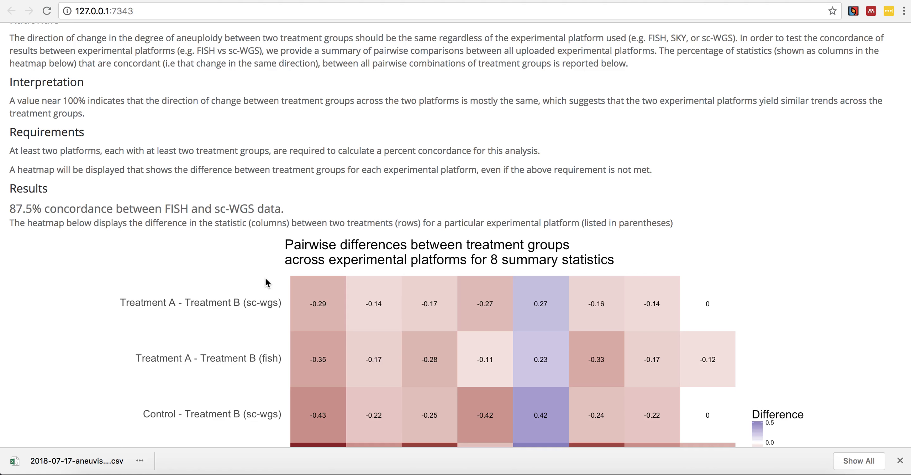
scroll(266, 282, up, 6)
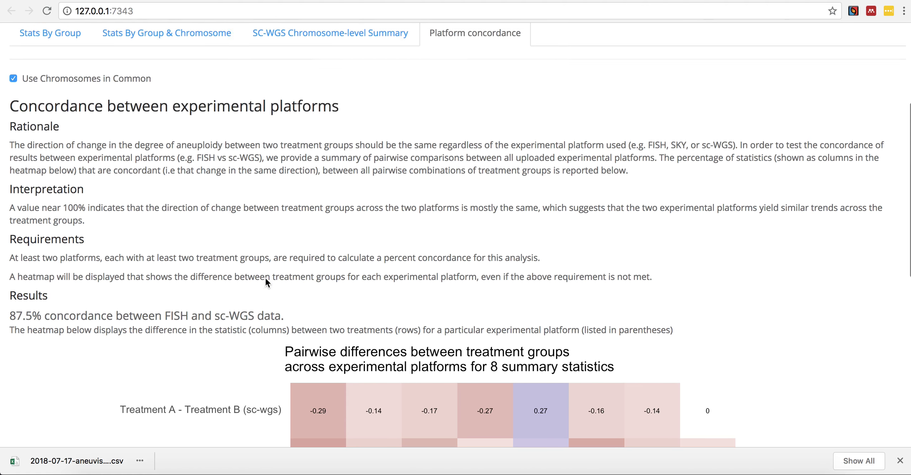
scroll(266, 278, up, 6)
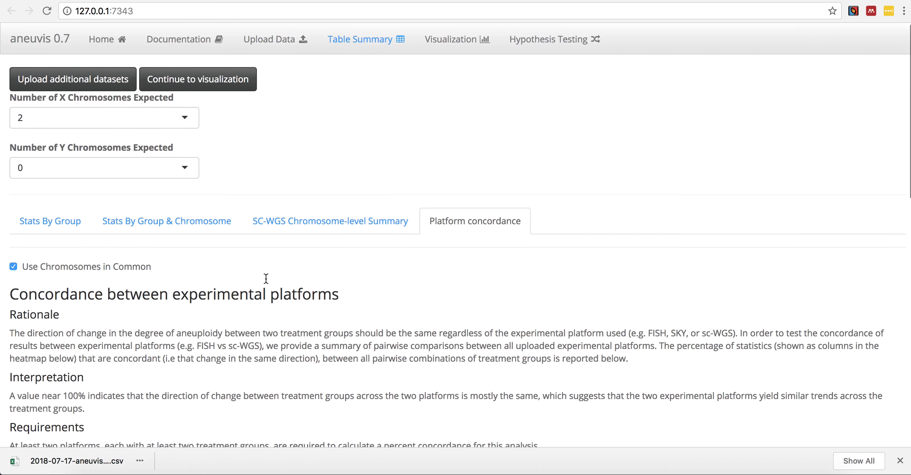
- Open the visualizations and box-select the Treatment B fish point in the aneuploidy and heterogeneity scatterplot to show its statistics
click(453, 38)
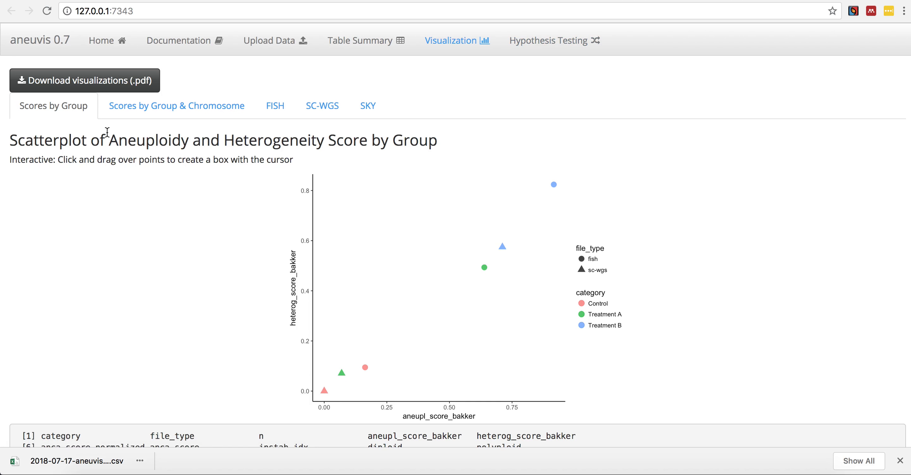
scroll(107, 132, down, 1)
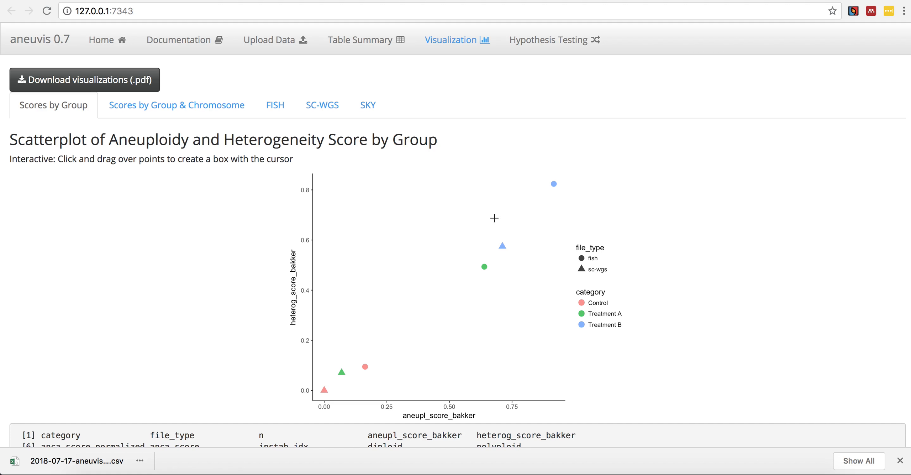
drag(535, 175, 566, 195)
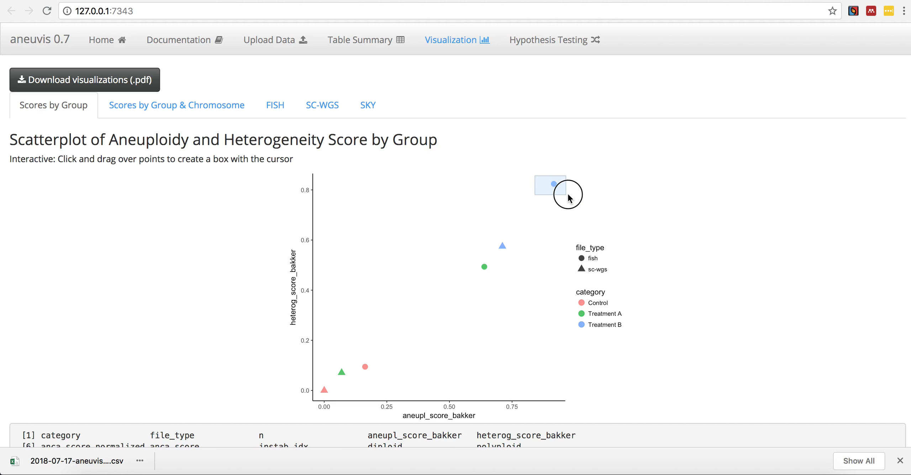
scroll(536, 216, down, 3)
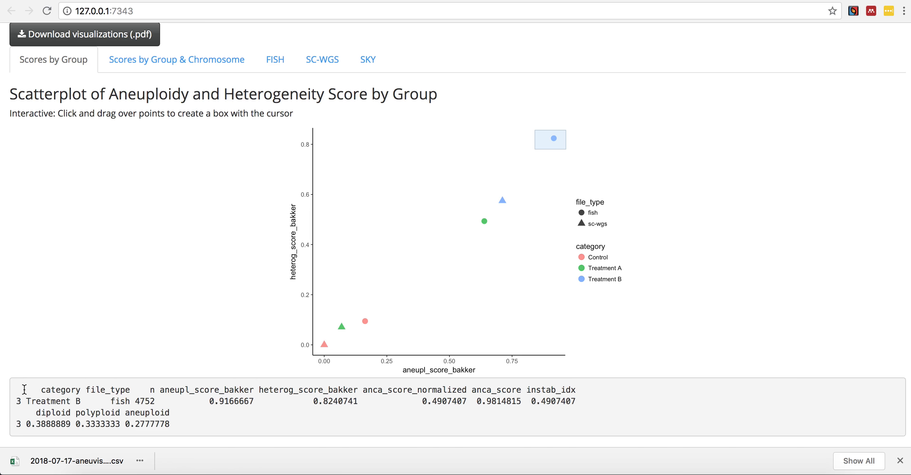
- View the ternary plot of diploid, polyploid and aneuploid cell proportions by group
scroll(24, 389, down, 5)
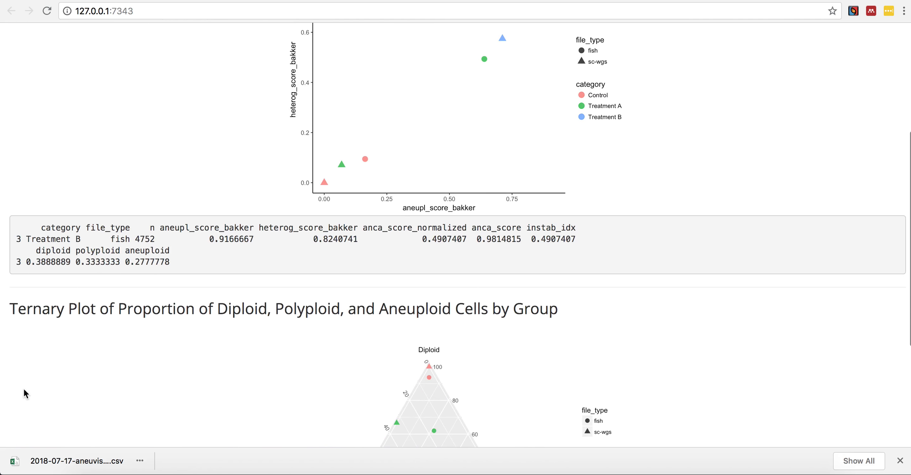
scroll(24, 389, down, 6)
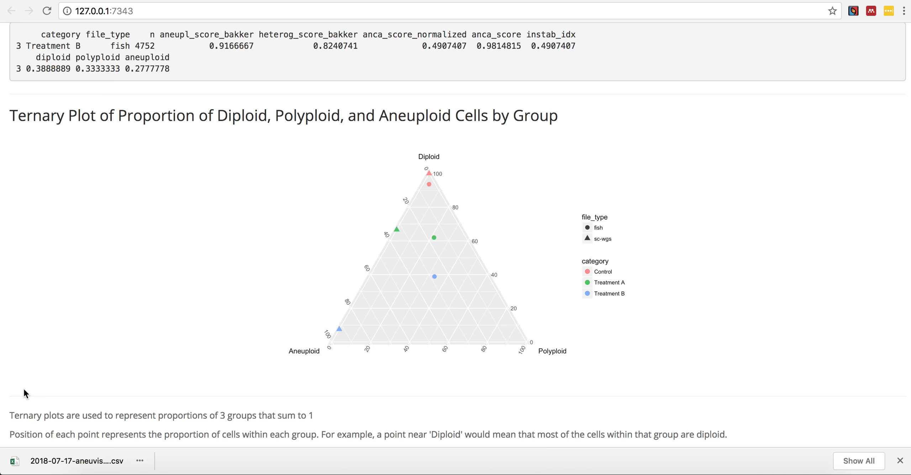
scroll(24, 389, up, 12)
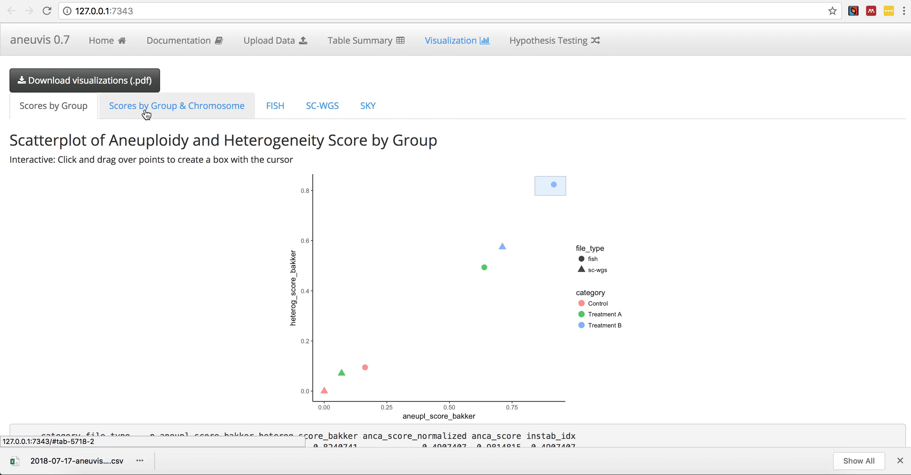
- Show the scores by group and chromosome and box-select the Treatment B point with the highest heterogeneity score in the scatterplot
click(145, 111)
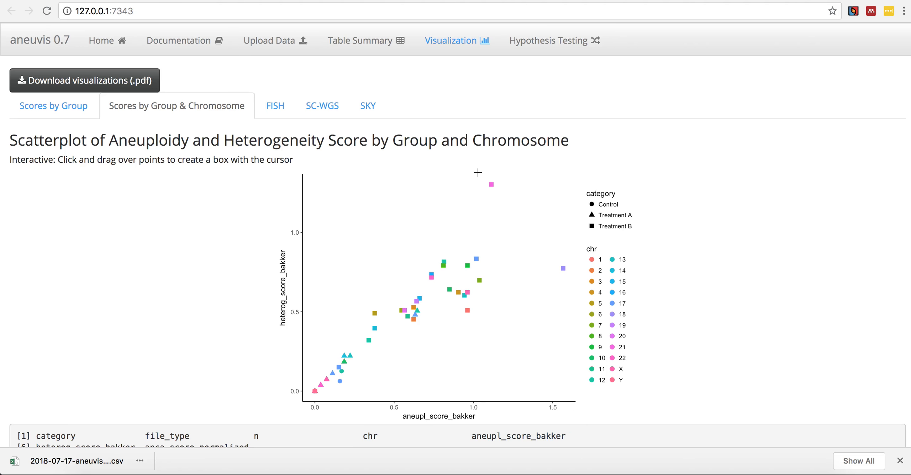
drag(478, 174, 508, 195)
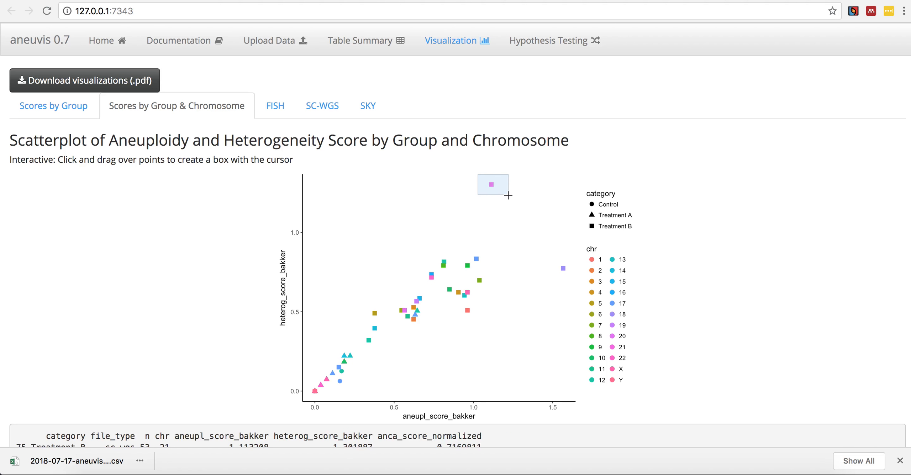
- View the FISH bivariate chromosome gridplots, including the interpretation guide and the Treatment B grid for chromosomes 12 and 17
click(295, 104)
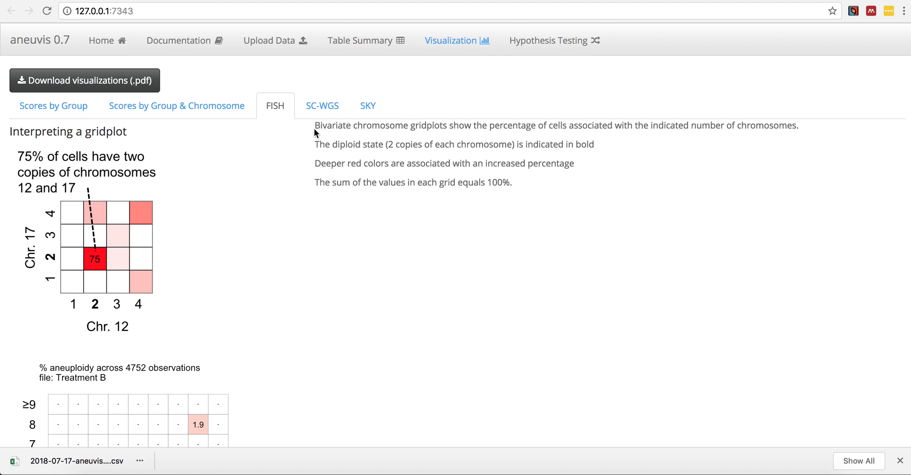
scroll(315, 129, down, 5)
scroll(315, 129, down, 12)
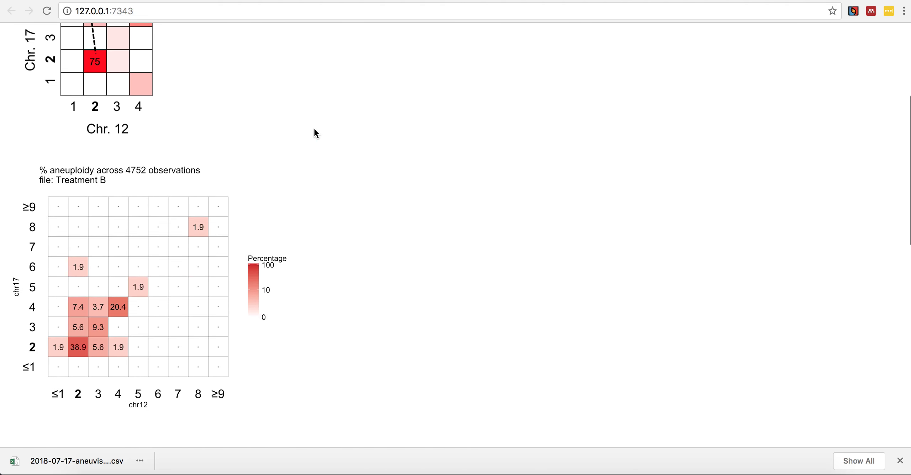
scroll(315, 129, up, 17)
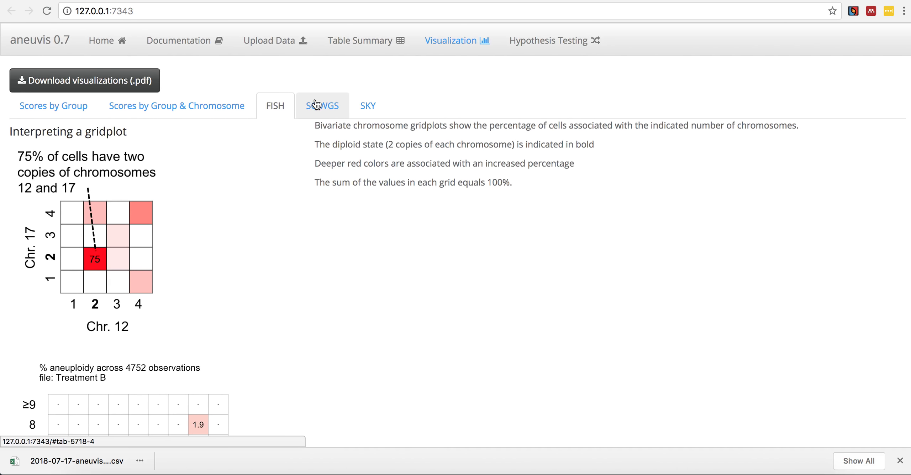
- View the SC-WGS heatmap of distinct chromosomal states per group and open the SKY visualization
click(322, 108)
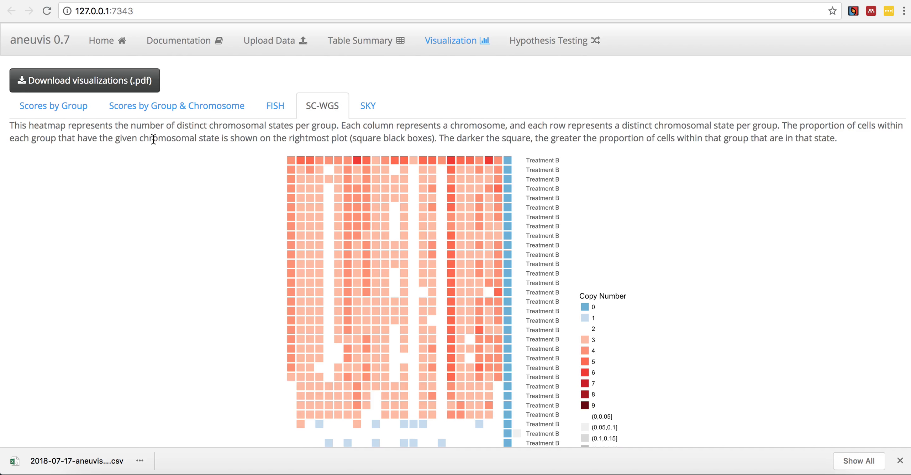
scroll(153, 138, down, 3)
scroll(153, 139, up, 3)
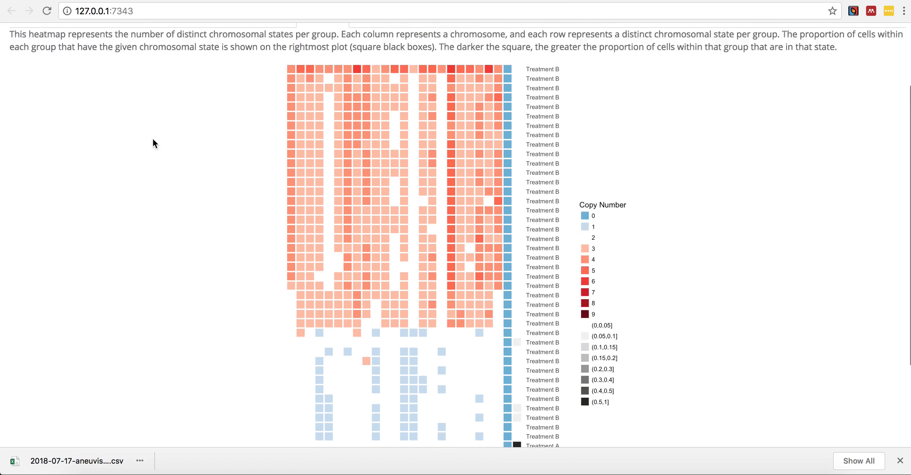
click(370, 107)
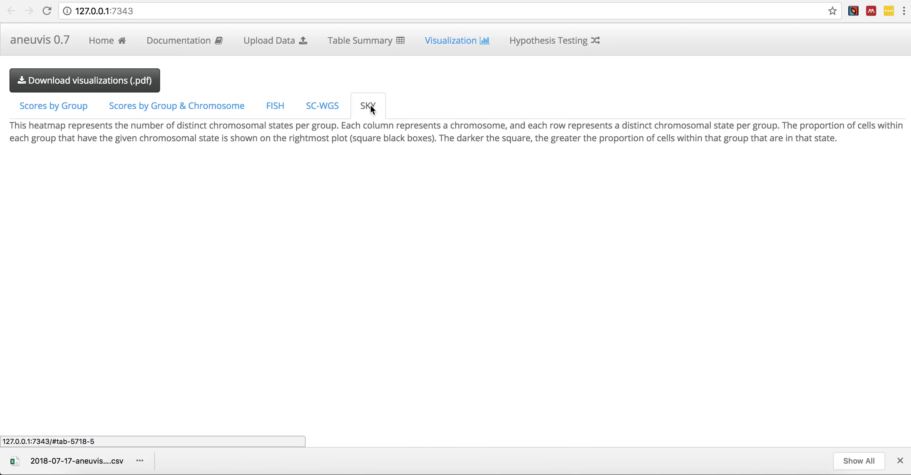
- Open hypothesis testing for the FISH data and run the permutation test on the Aneuploidy Score with 500 permutations
click(542, 43)
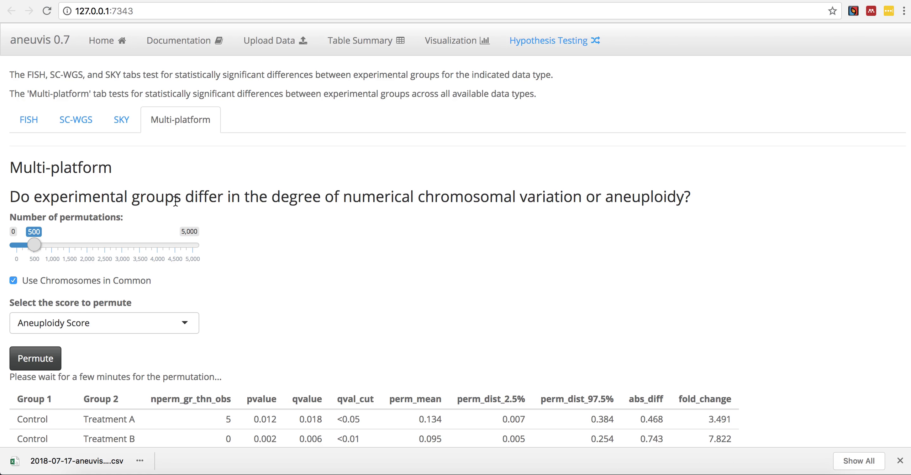
click(21, 117)
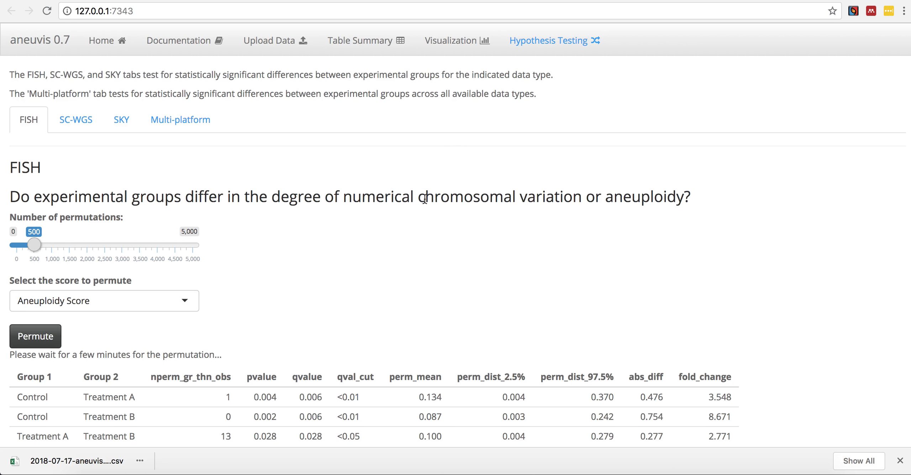
scroll(47, 255, down, 1)
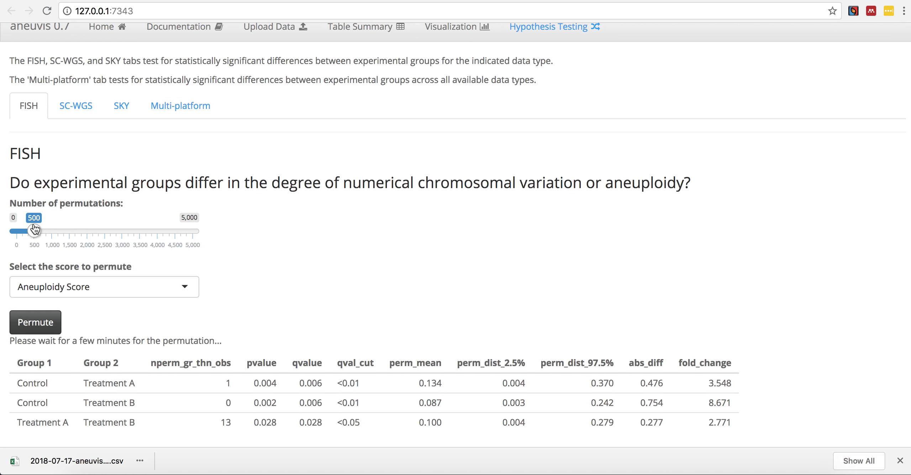
scroll(34, 229, down, 1)
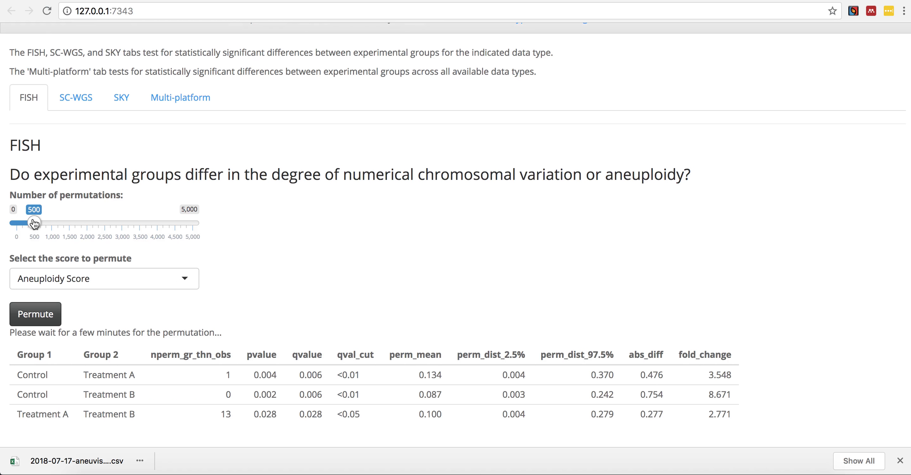
scroll(34, 223, down, 4)
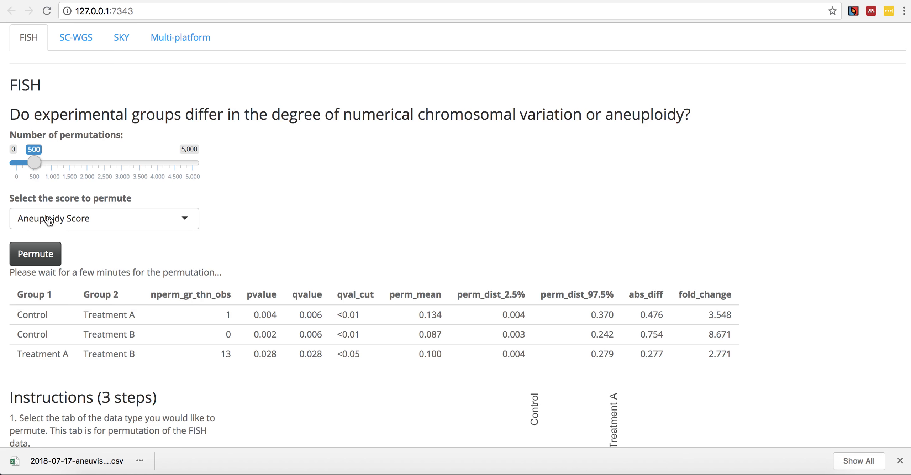
click(50, 221)
click(51, 245)
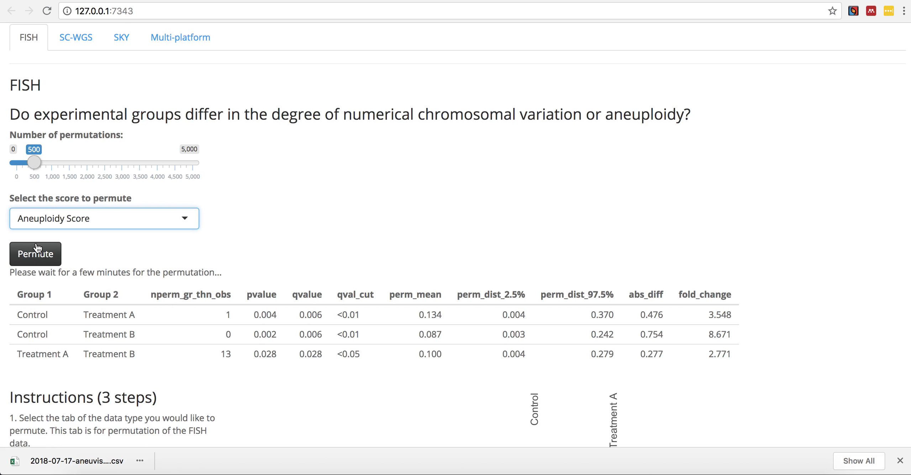
click(38, 252)
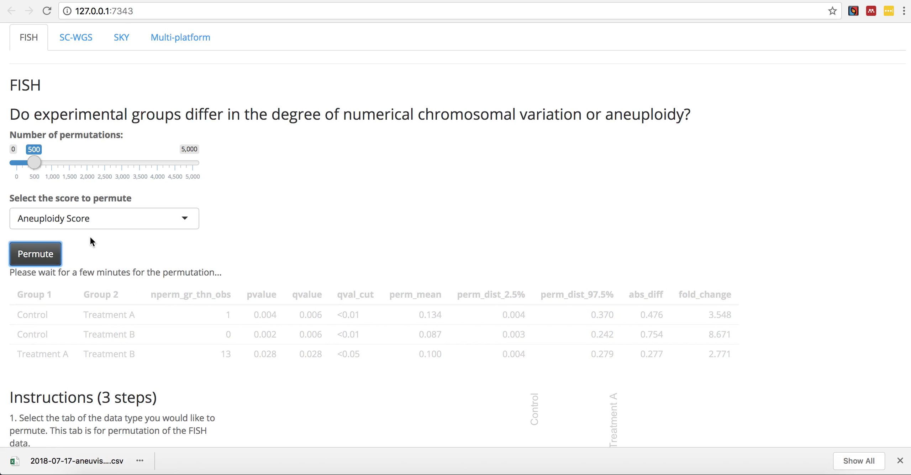
- Examine the FISH permutation instructions, results table, group-difference heatmap, and the notes on interpretation and methods
scroll(90, 236, down, 5)
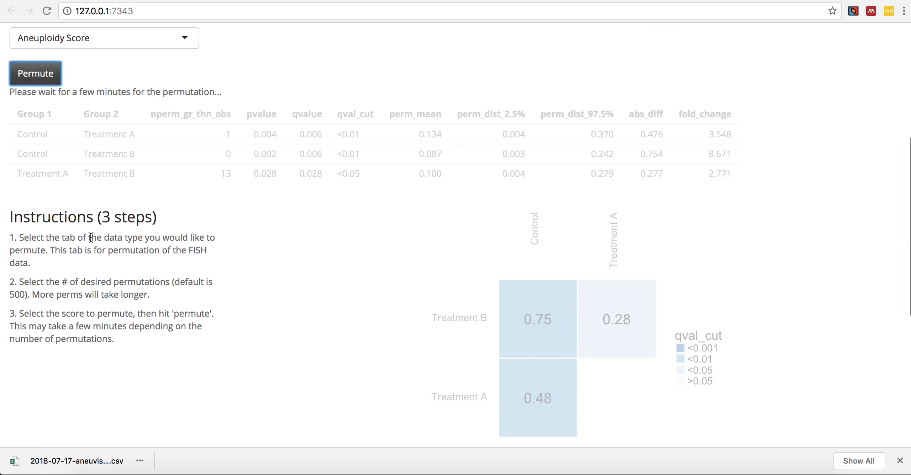
scroll(91, 236, down, 3)
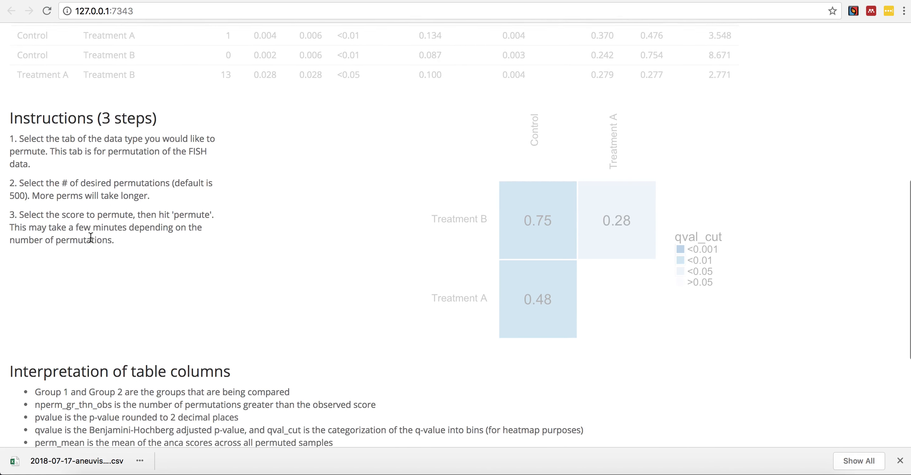
scroll(91, 236, up, 3)
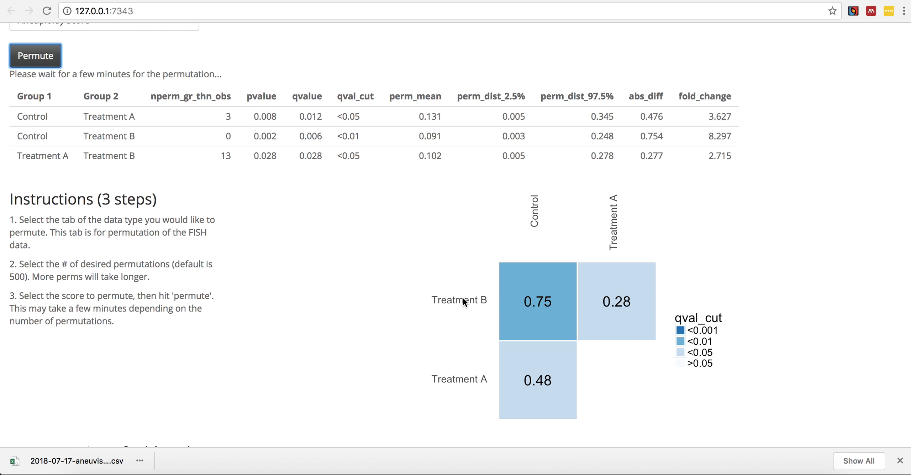
scroll(463, 299, down, 6)
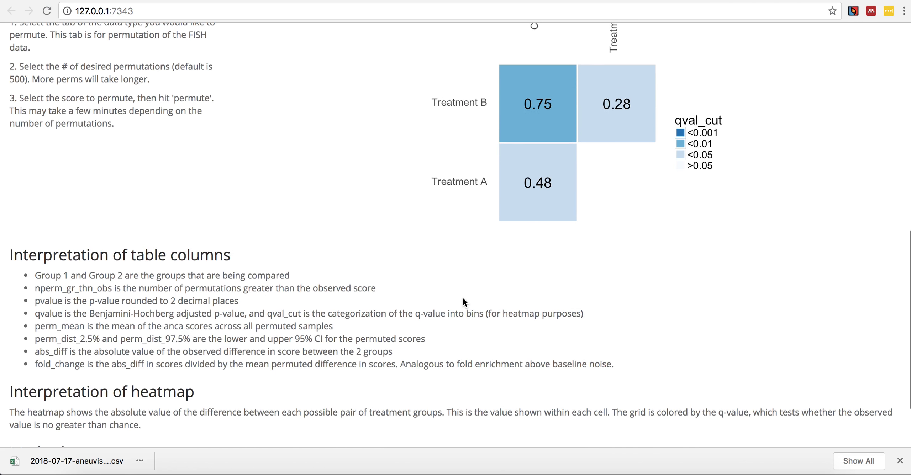
scroll(53, 322, down, 2)
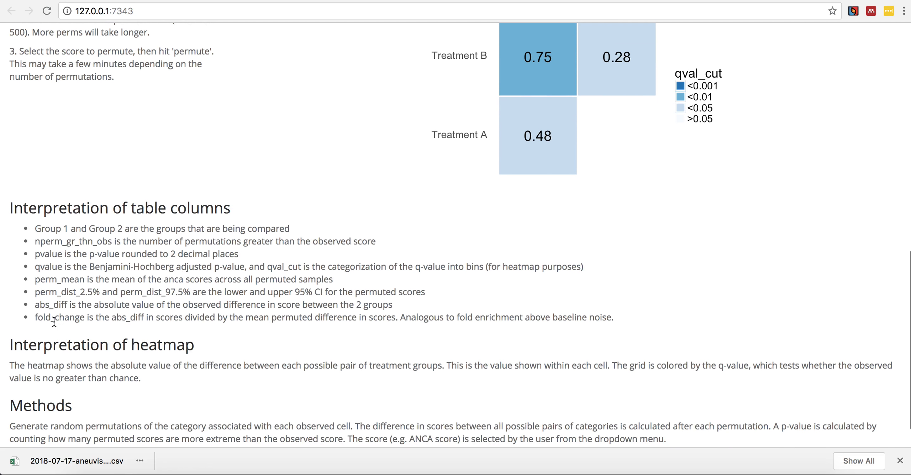
scroll(54, 322, down, 1)
scroll(54, 323, up, 1)
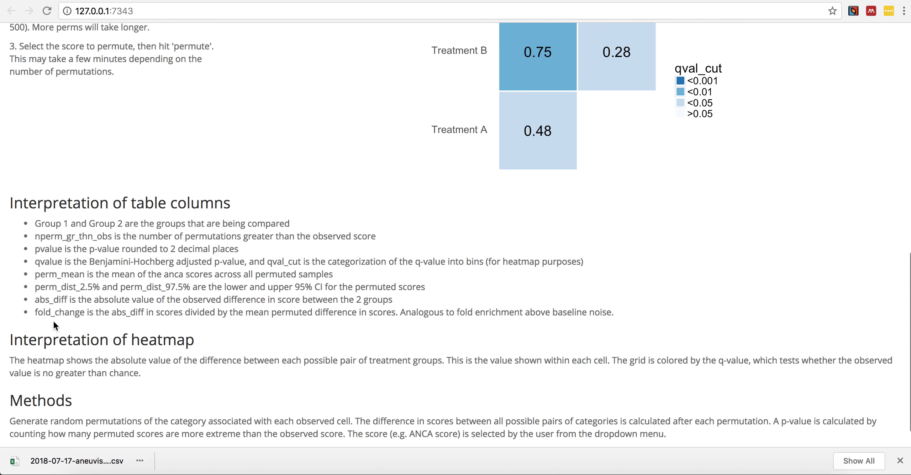
scroll(53, 325, down, 1)
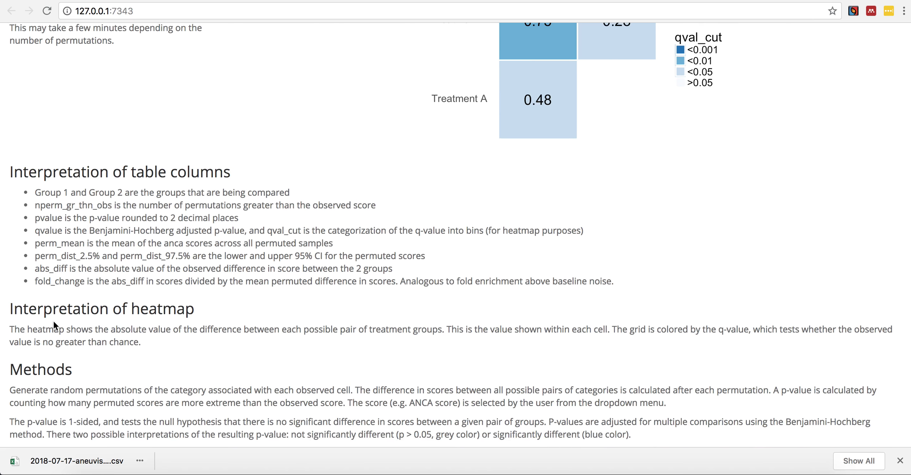
scroll(53, 321, up, 7)
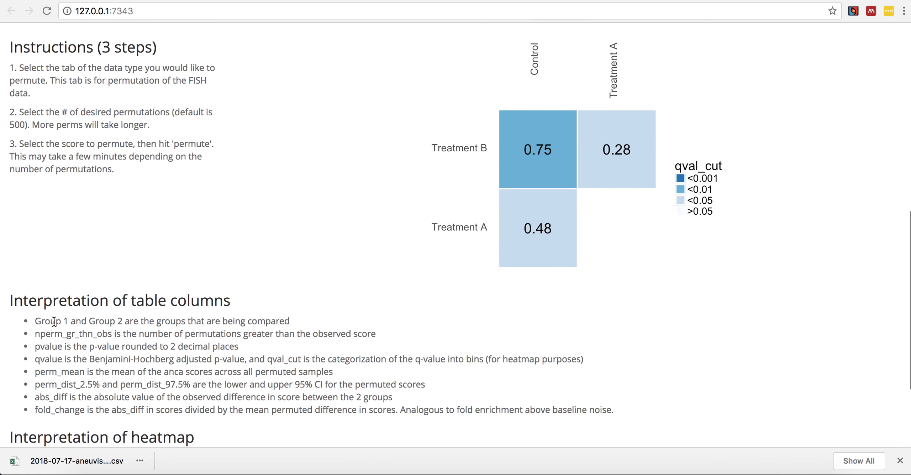
scroll(54, 321, up, 8)
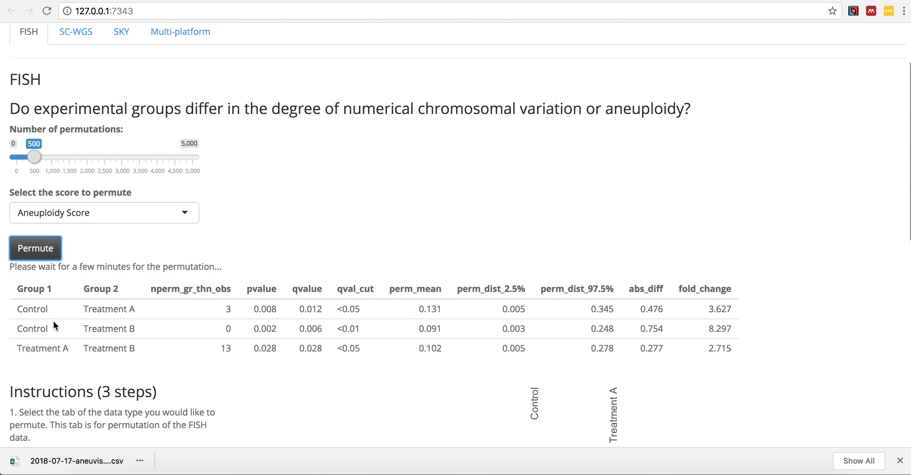
- Look over the SC-WGS and SKY hypothesis tests and examine the Multi-platform permutation settings, results table and heatmap
click(89, 120)
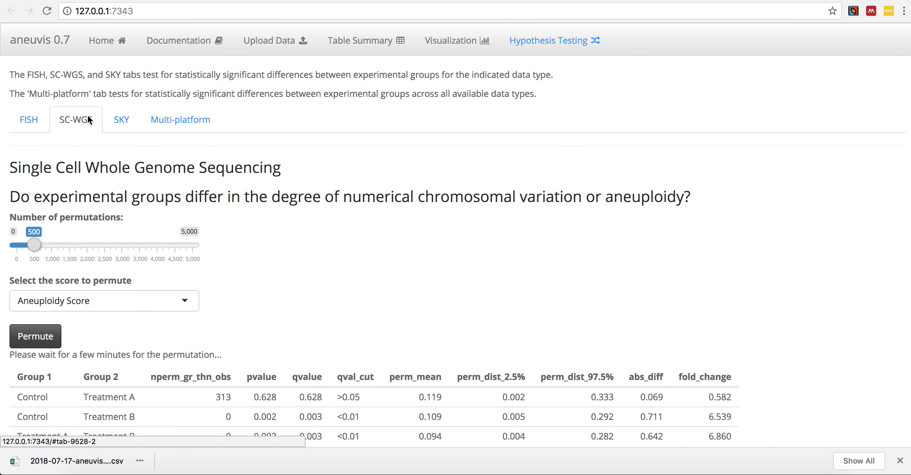
click(115, 121)
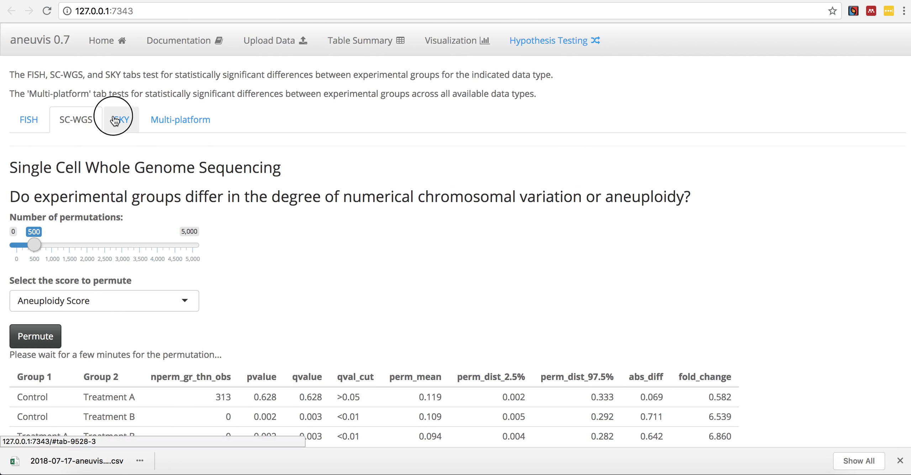
click(159, 120)
scroll(49, 303, down, 2)
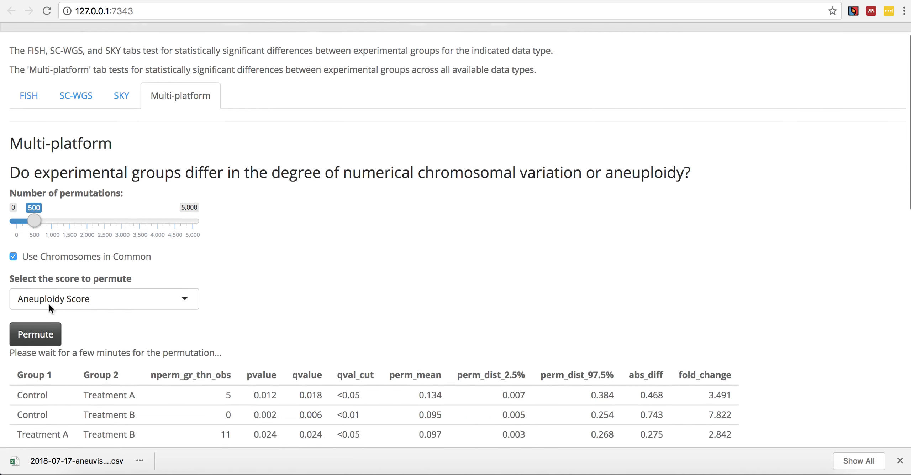
scroll(50, 309, up, 2)
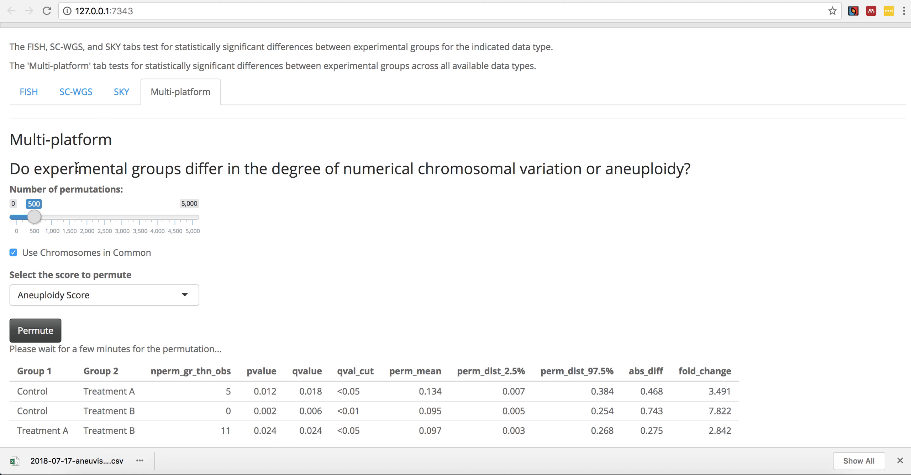
scroll(77, 167, down, 2)
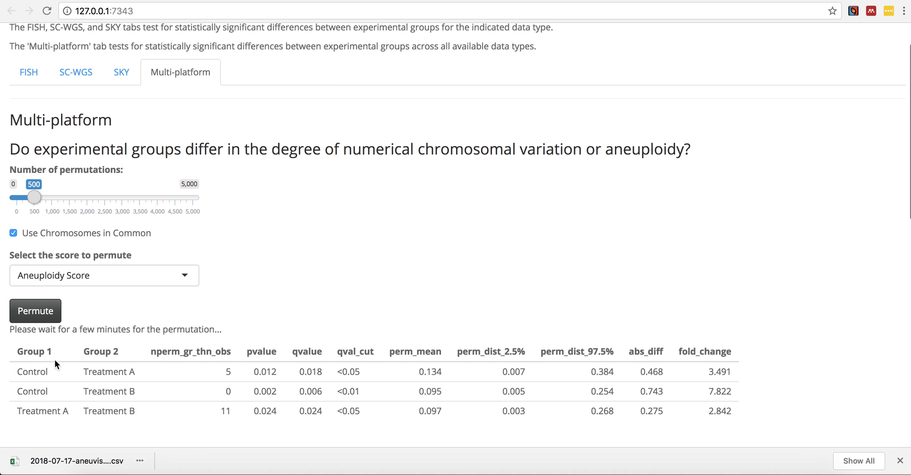
scroll(91, 360, down, 1)
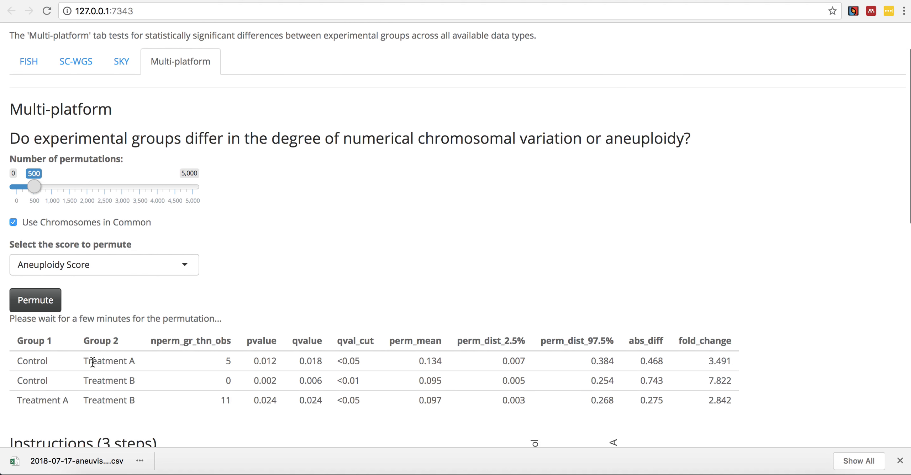
scroll(92, 360, down, 3)
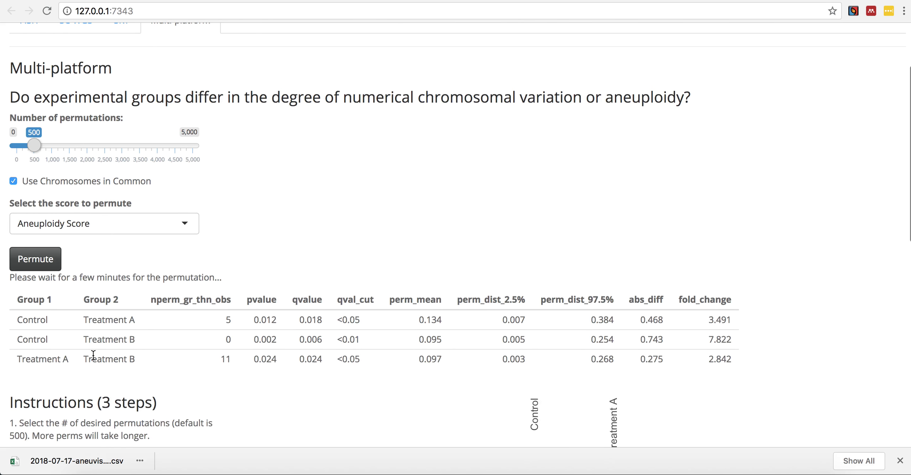
scroll(93, 355, down, 10)
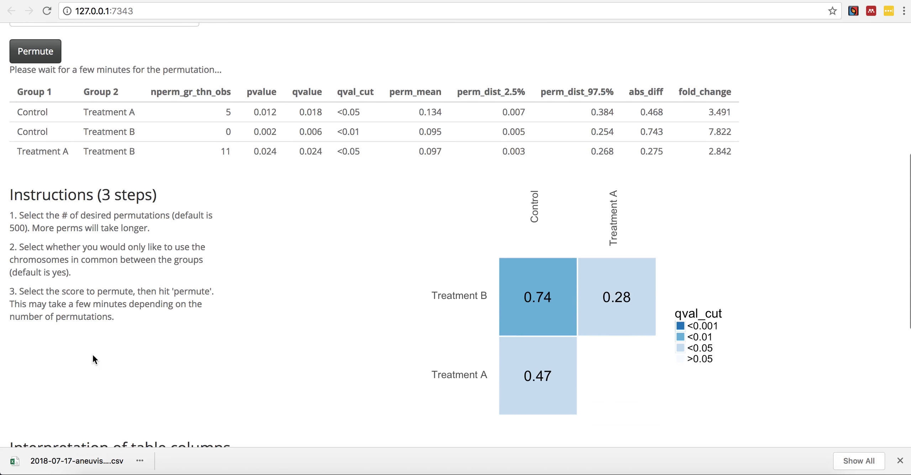
scroll(93, 355, up, 15)
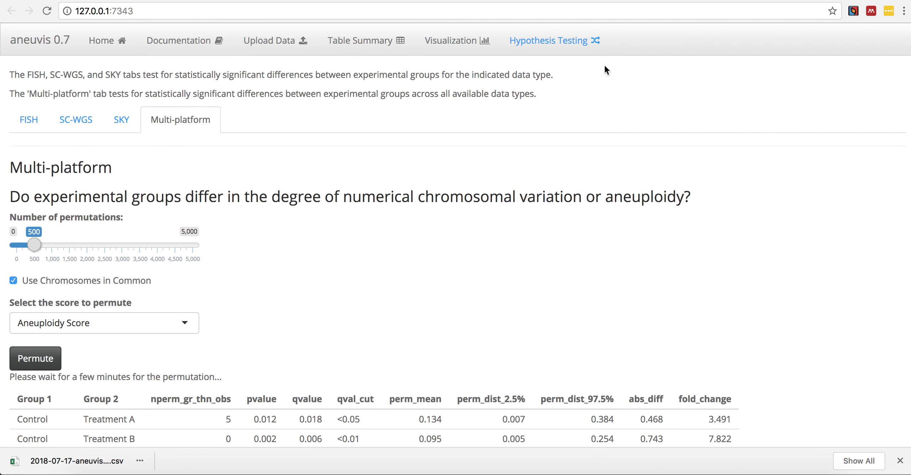